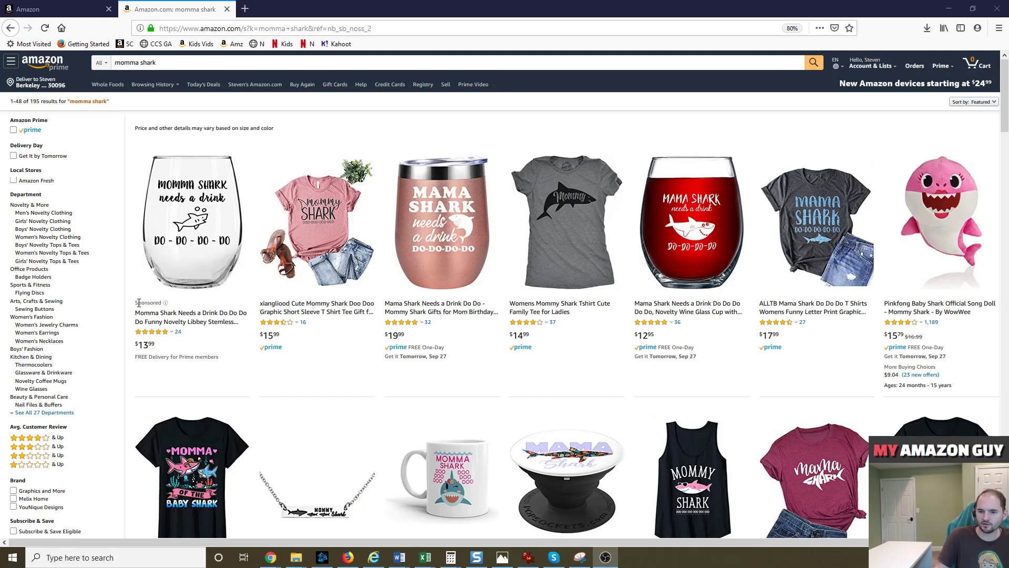
Check the Sponsored label explanation on the first wine glass listing and the "momma shark" search term
drag(136, 303, 162, 303)
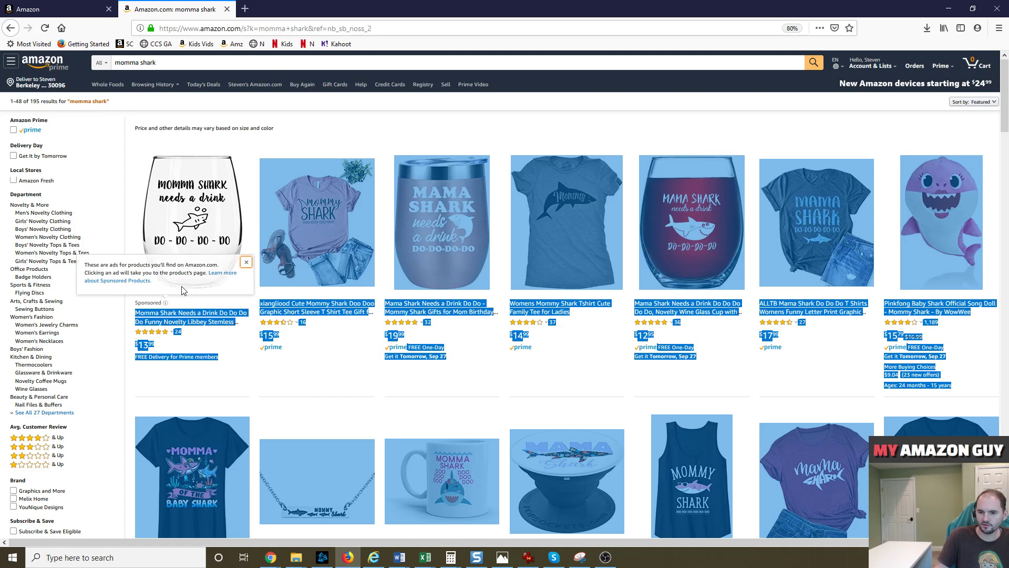
click(373, 112)
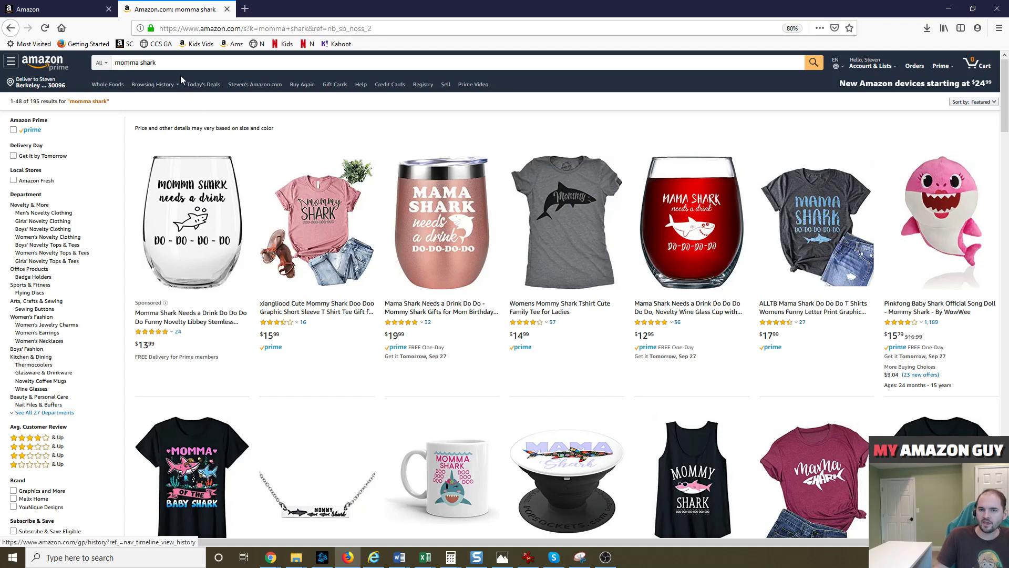
double_click(135, 62)
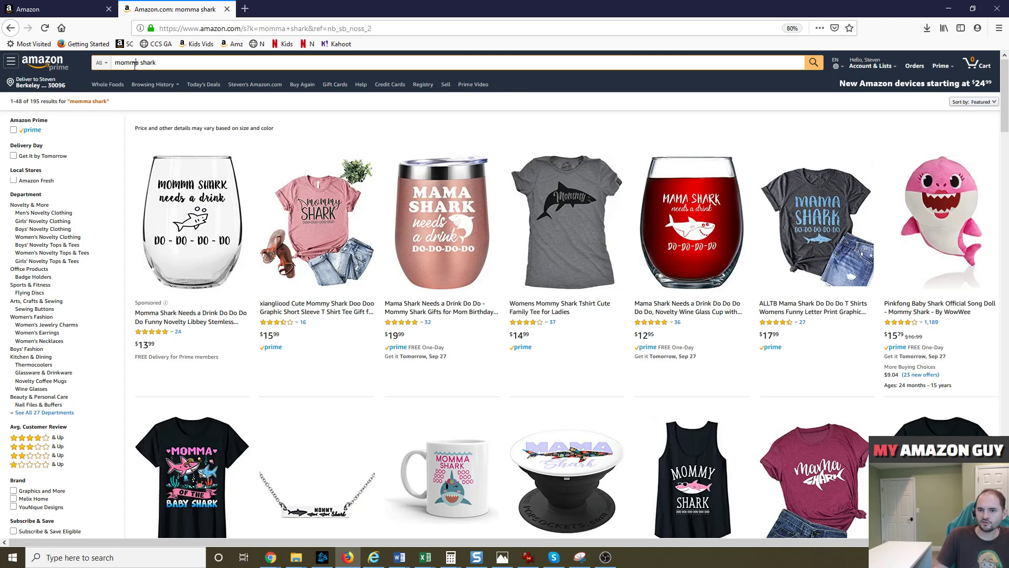
click(161, 67)
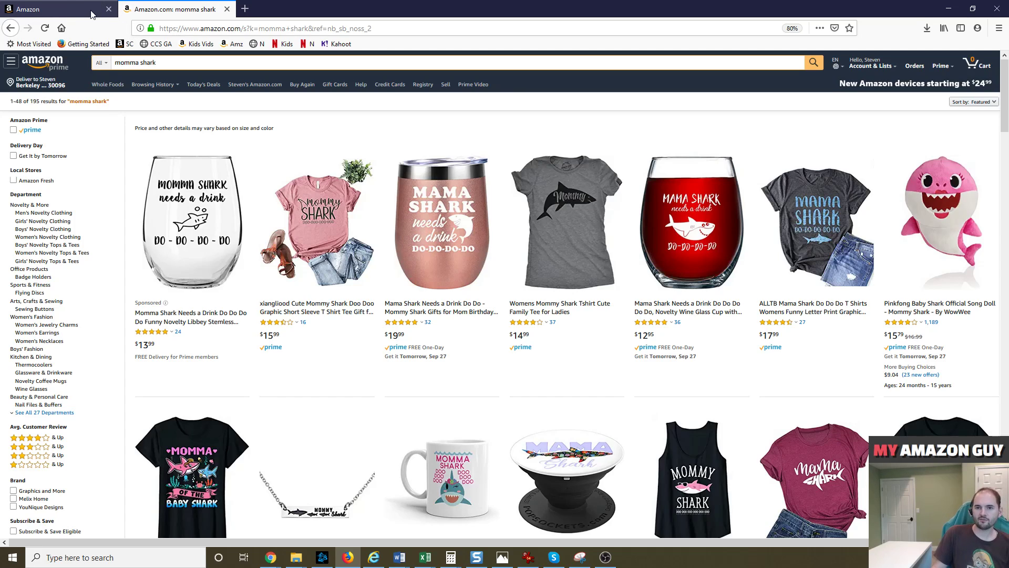
Switch to the Seller Central campaign draft and review its settings, products, bidding, targeting and keywords sections
click(74, 5)
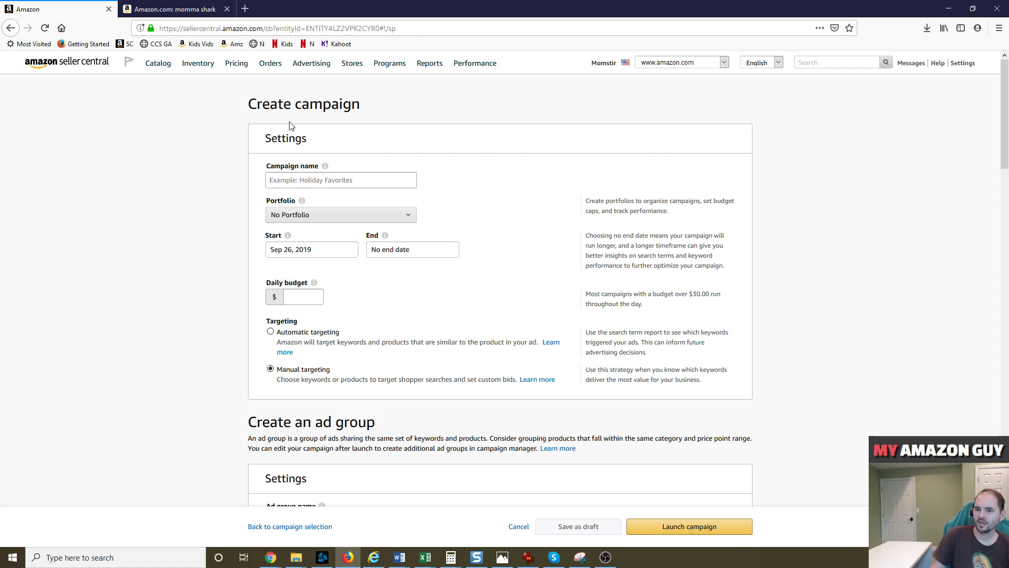
mouse_move(429, 63)
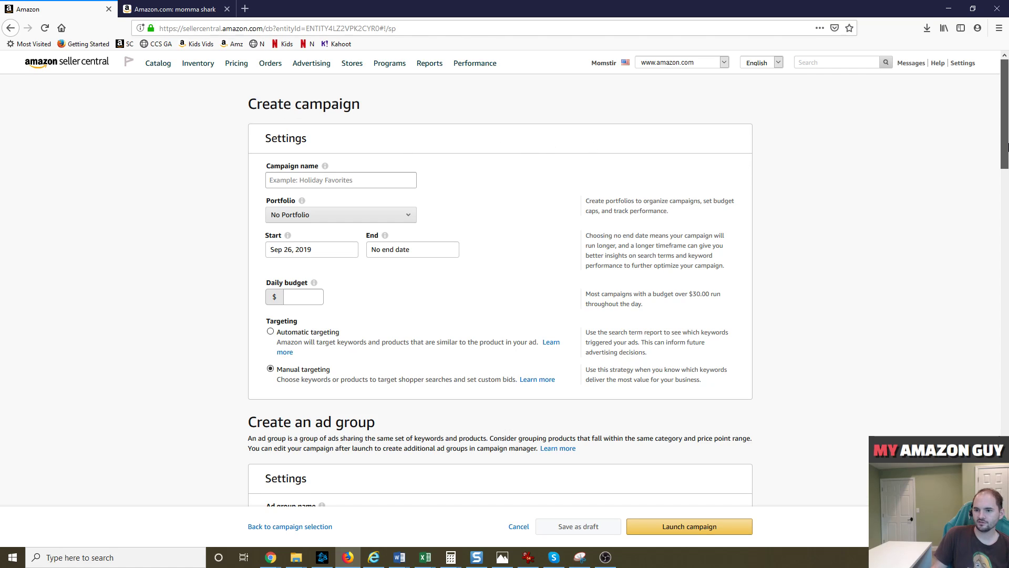
scroll(1008, 152, down, 2)
scroll(1007, 152, down, 2)
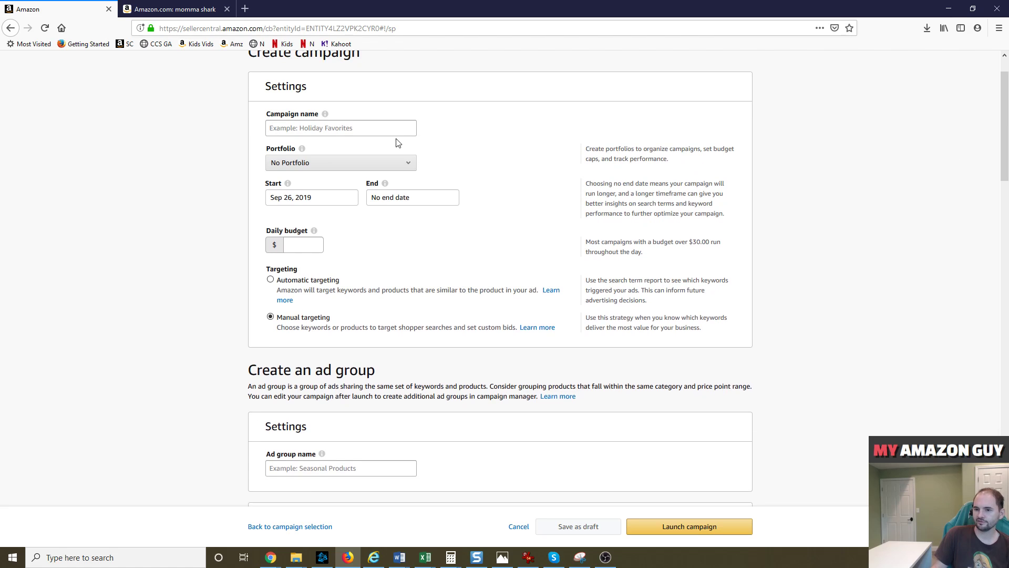
scroll(1007, 186, down, 10)
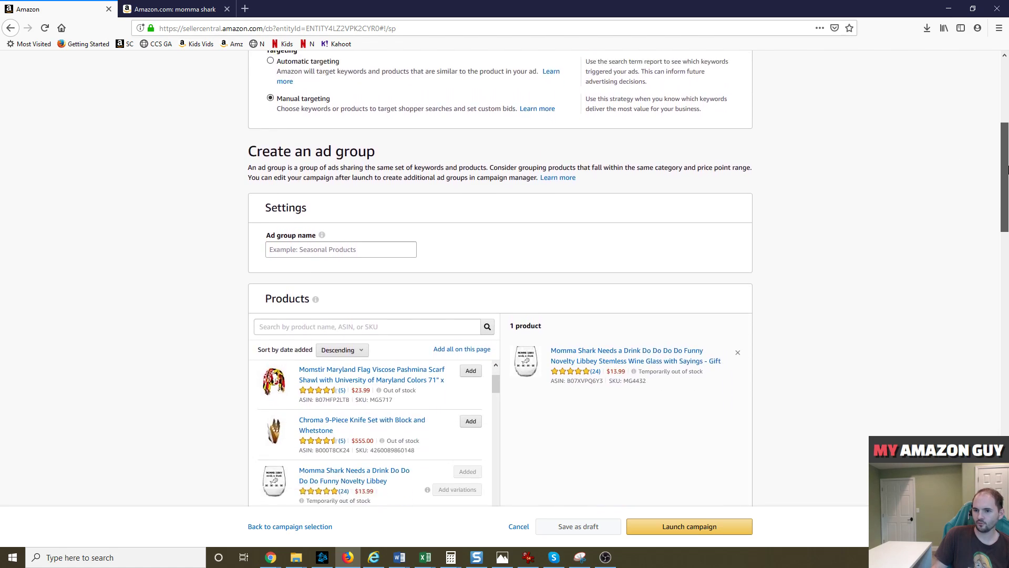
scroll(1007, 186, down, 3)
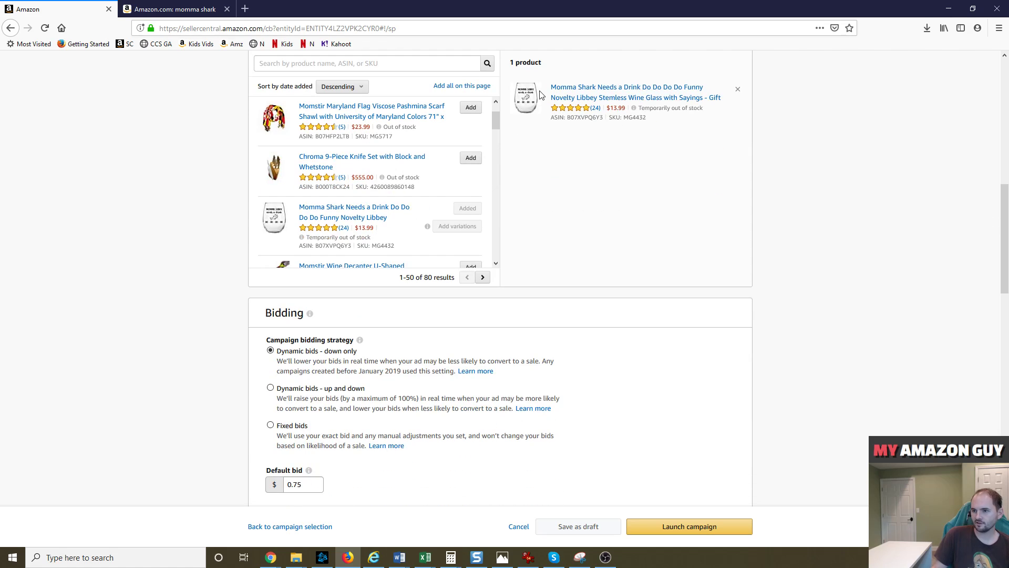
scroll(1005, 297, down, 5)
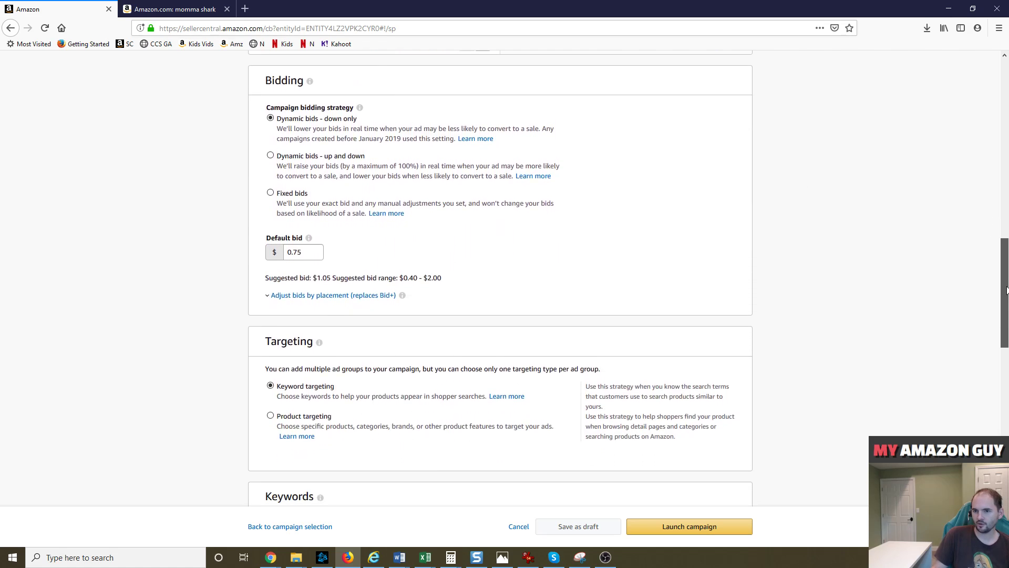
drag(1004, 292, 1005, 281)
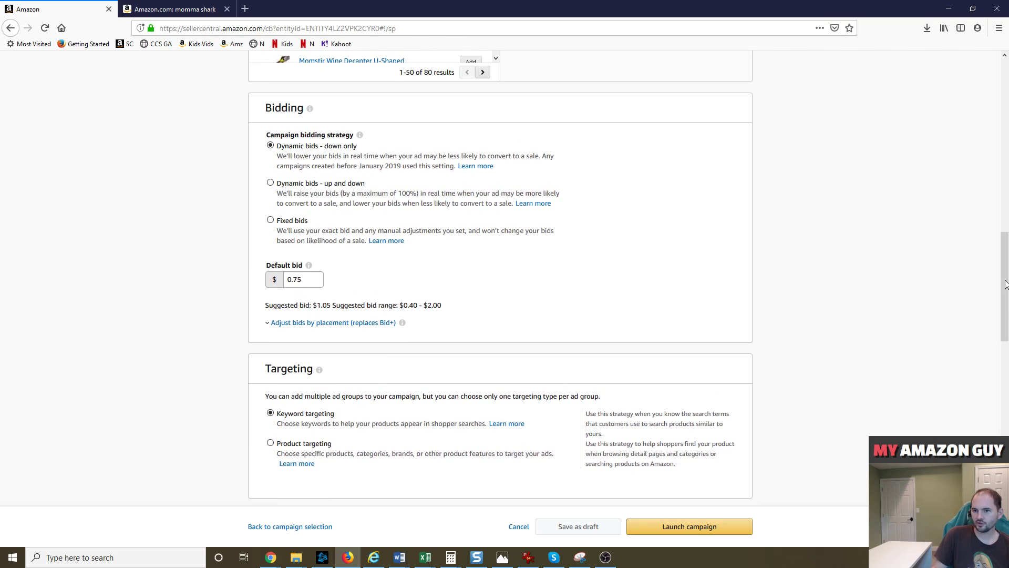
scroll(925, 269, down, 5)
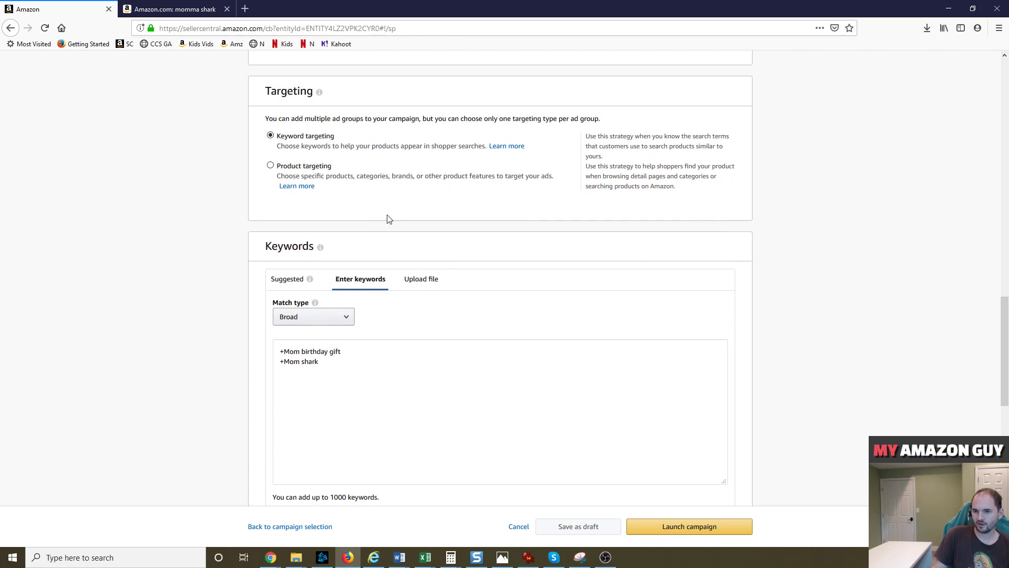
scroll(447, 212, down, 2)
scroll(428, 198, up, 1)
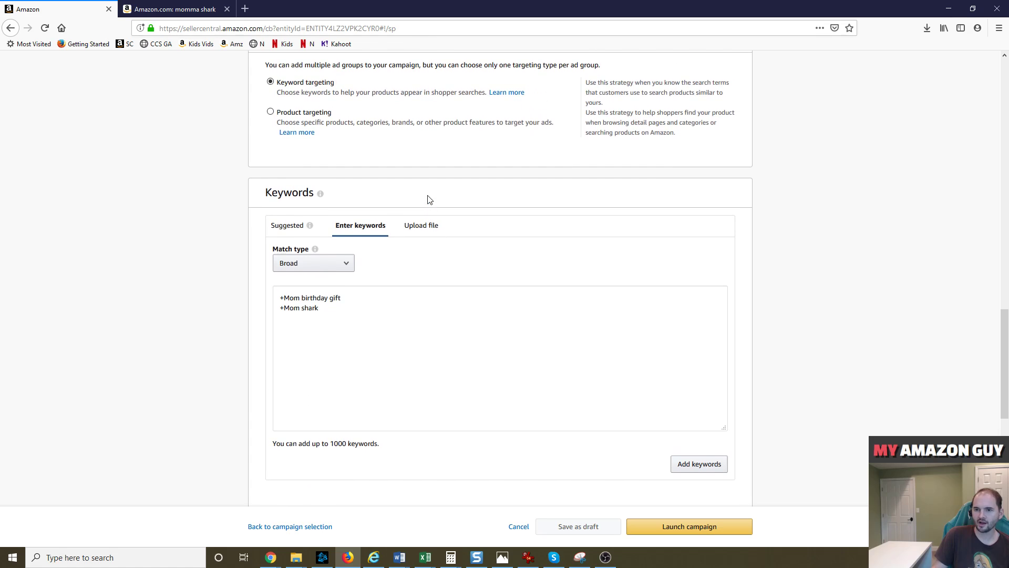
Append "+Momma" on a new line of the keyword list
click(332, 307)
key(Return)
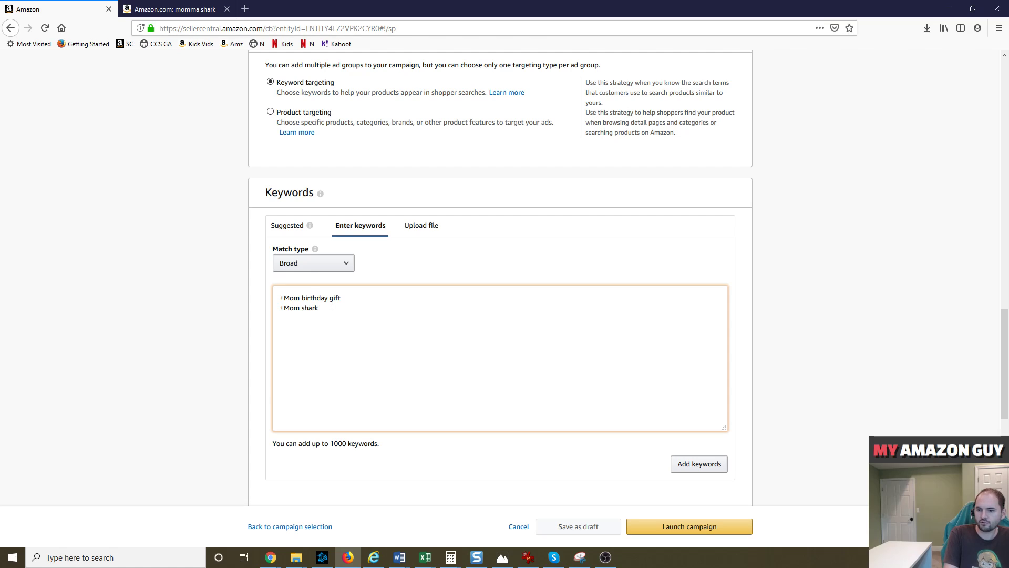
text(+Mom)
key(BackSpace)
key(BackSpace)
key(BackSpace)
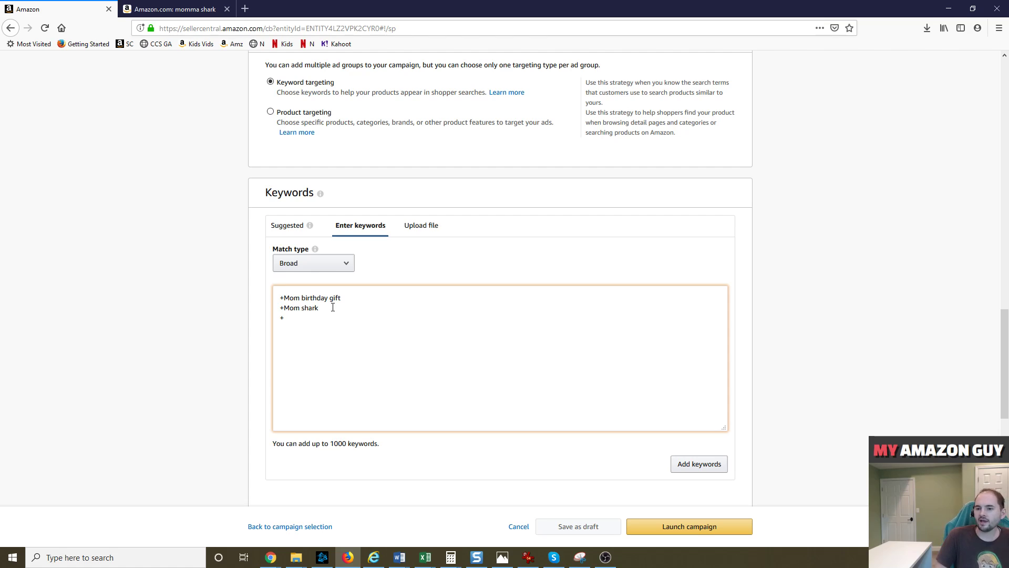
text(Momma)
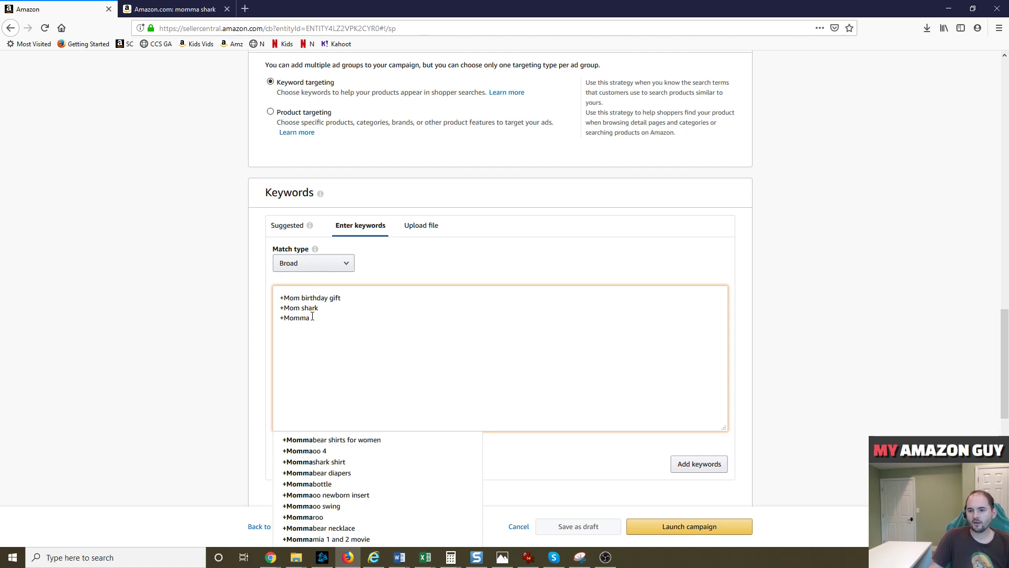
Open the match type explanation and read the definitions of Broad, Phrase and Exact
click(299, 272)
click(299, 271)
click(315, 249)
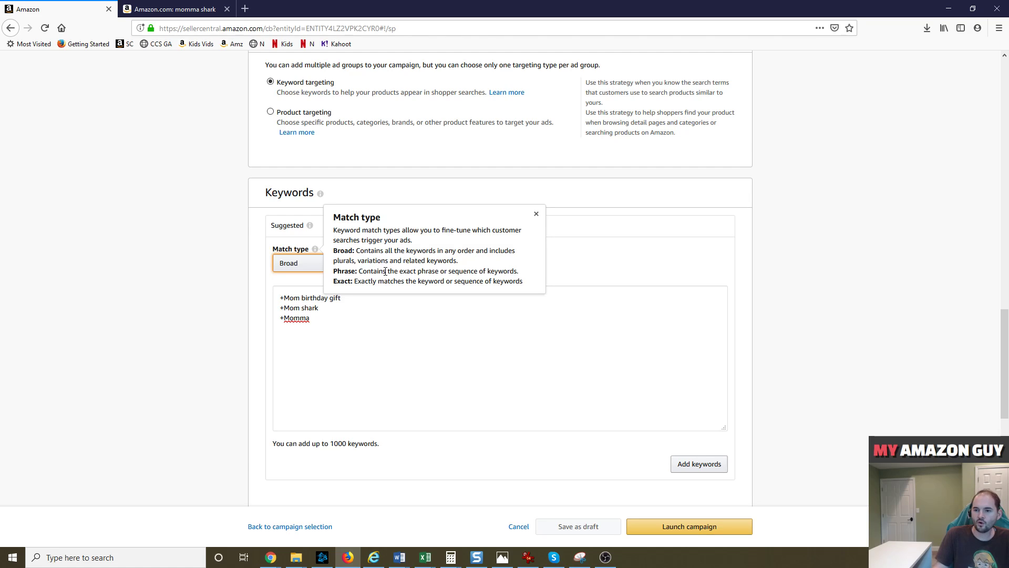
Add the example line "Mom Shark = Moms shark sharks for mom, mo" below "+Momma" in the keyword list
click(325, 326)
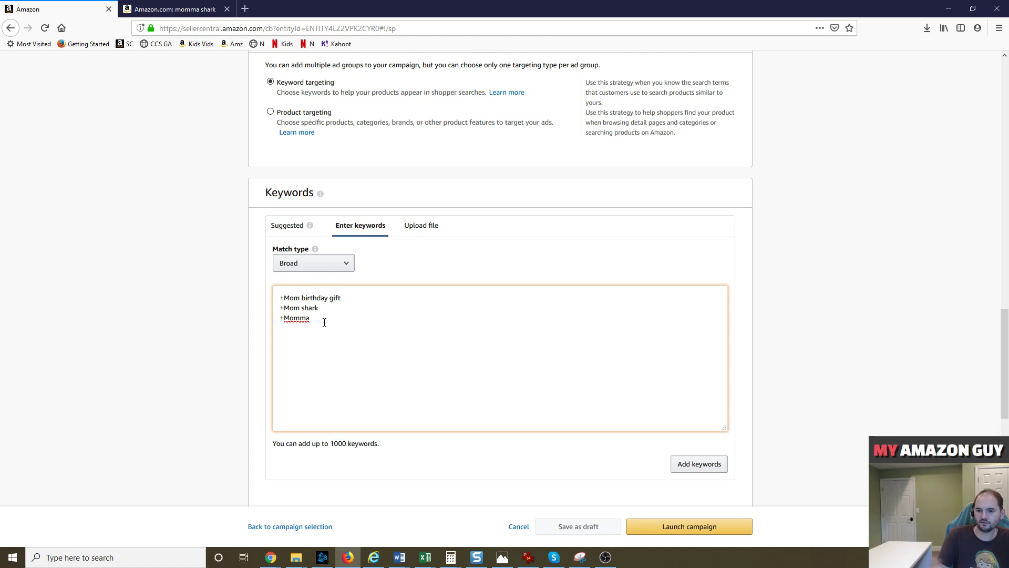
text(Mom Shark)
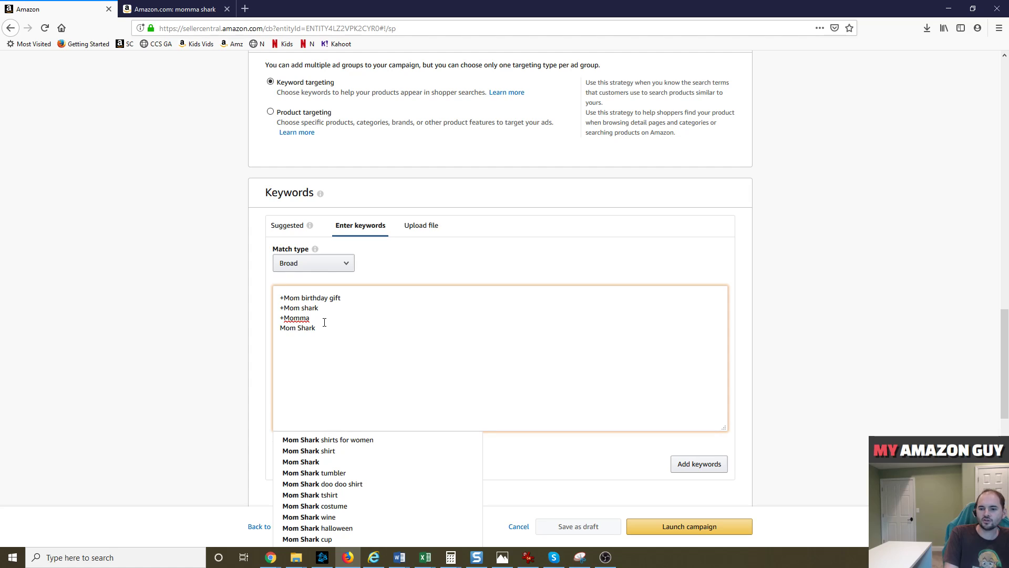
text( = Mo)
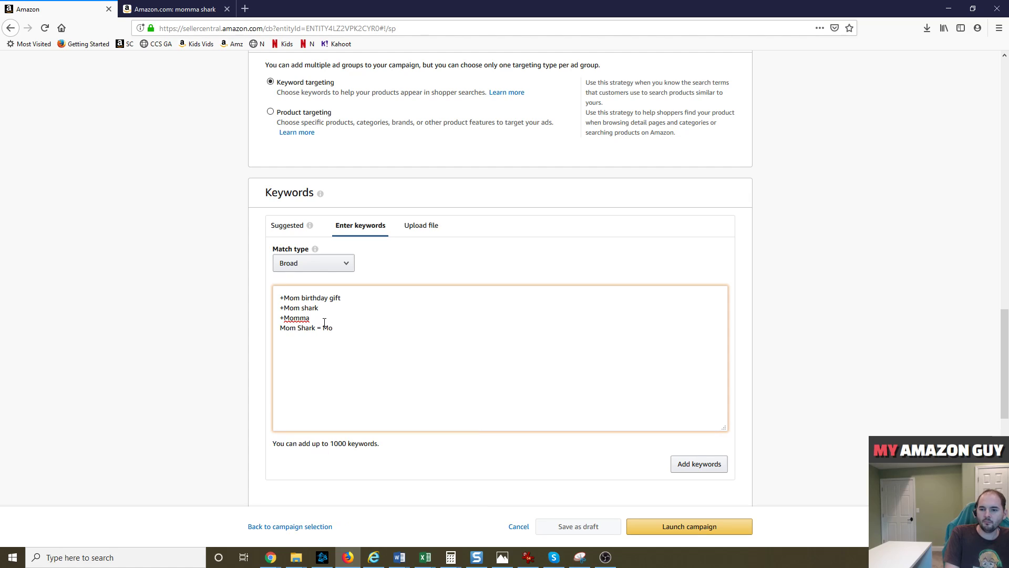
text(ms shark)
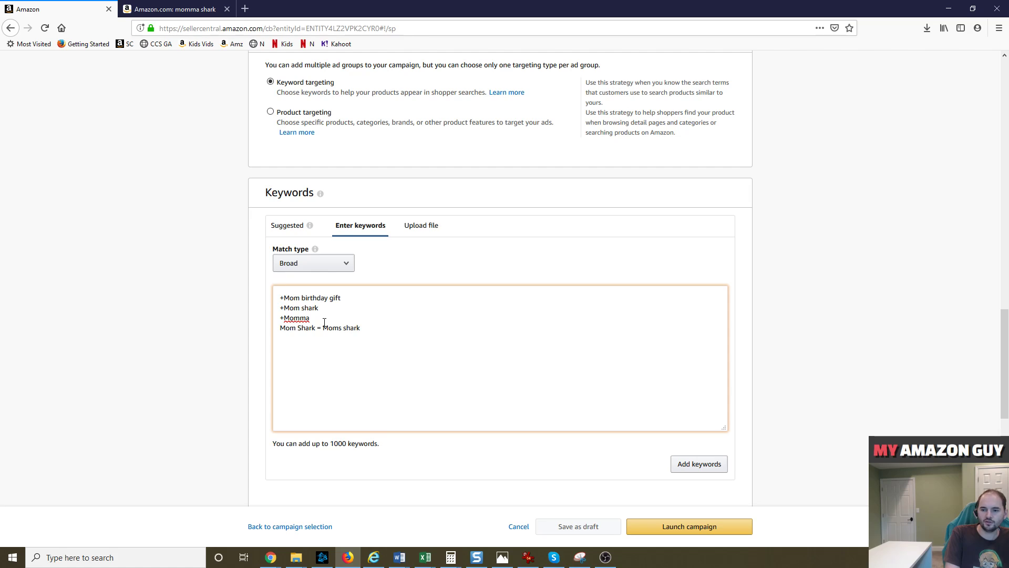
text( sharks for mom, )
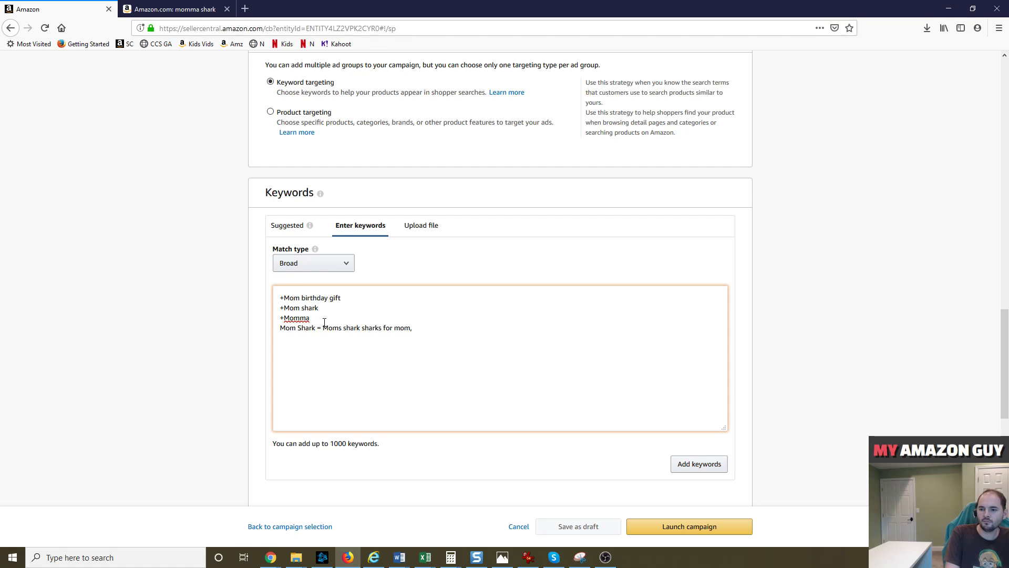
text(mom shark)
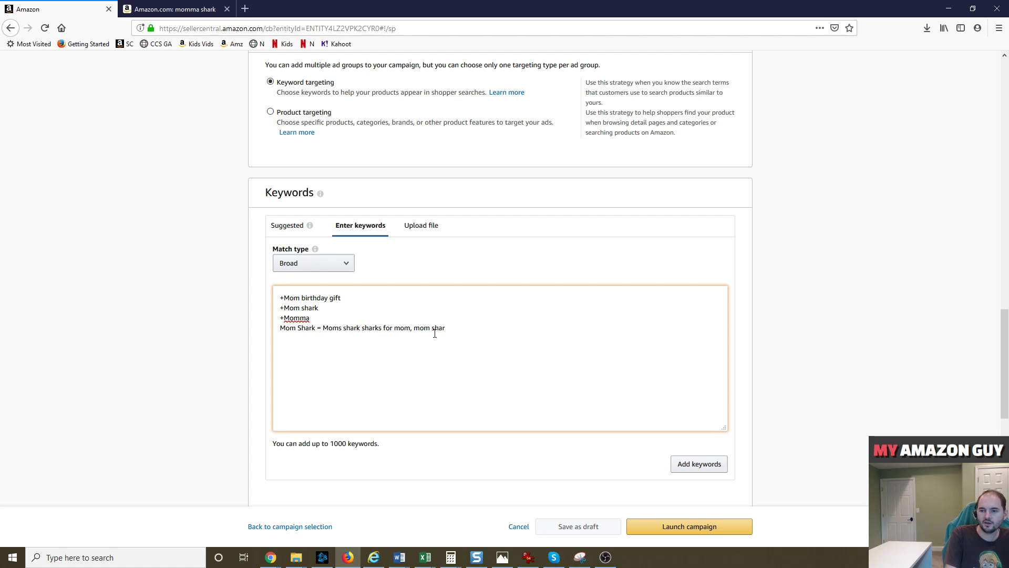
key(BackSpace)
key(BackSpace)
key(BackSpace)
key(BackSpace)
key(BackSpace)
key(BackSpace)
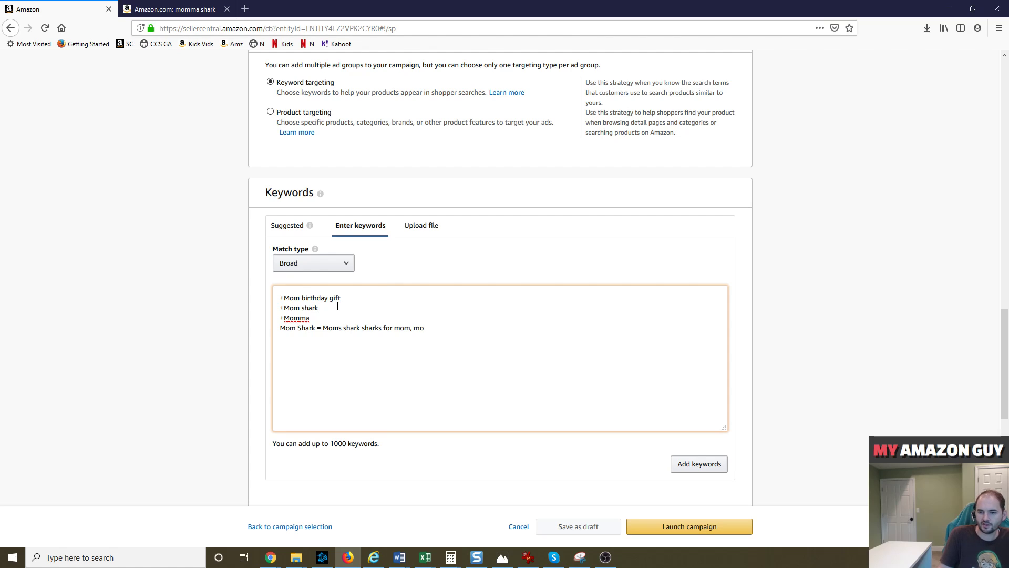
Extend the "+Mom shark" keyword line with "= Mom Shark, Mom Sharks, Mom wine glass gifts with shark,"
text(= )
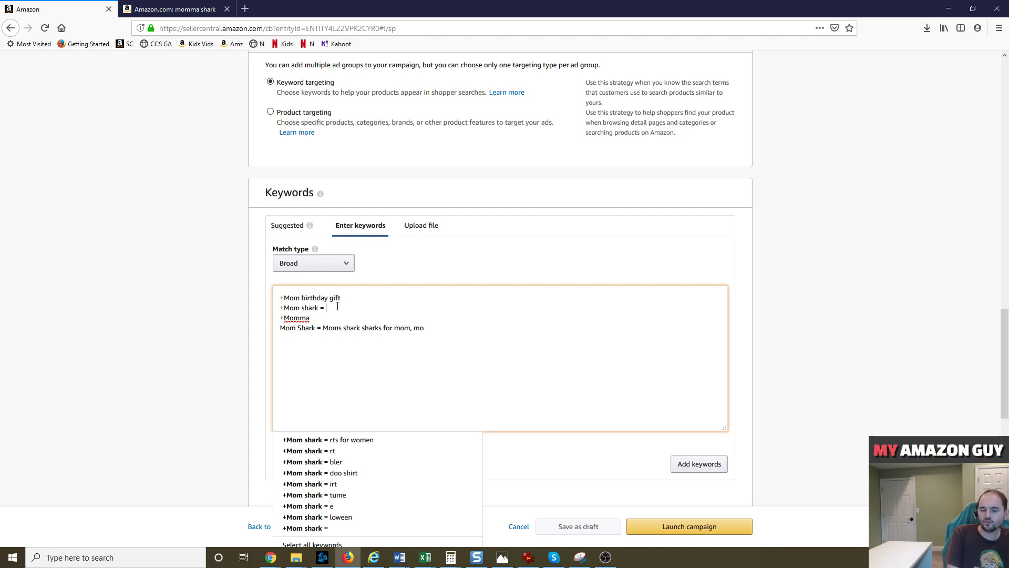
text(Mom)
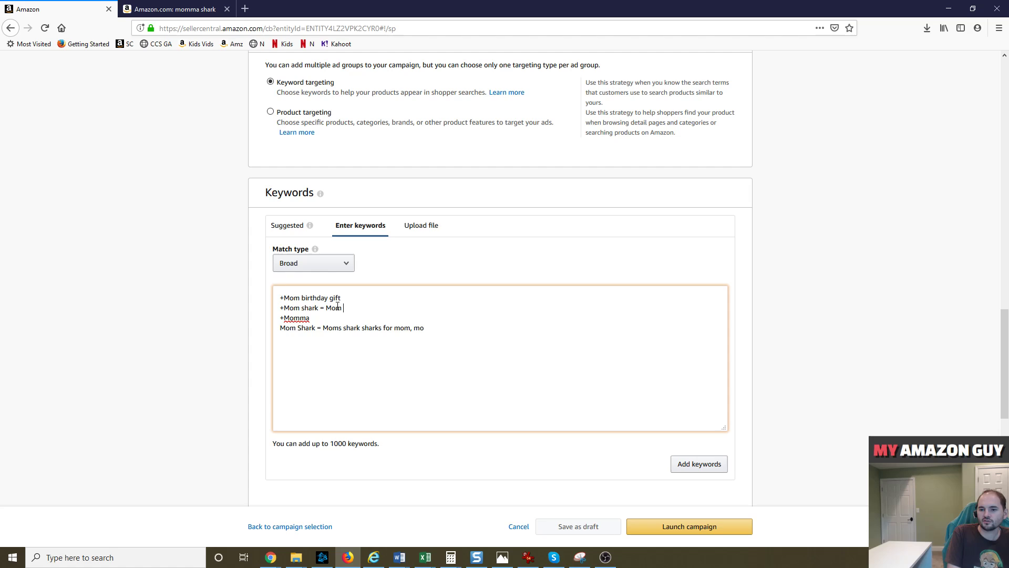
text( Shark,)
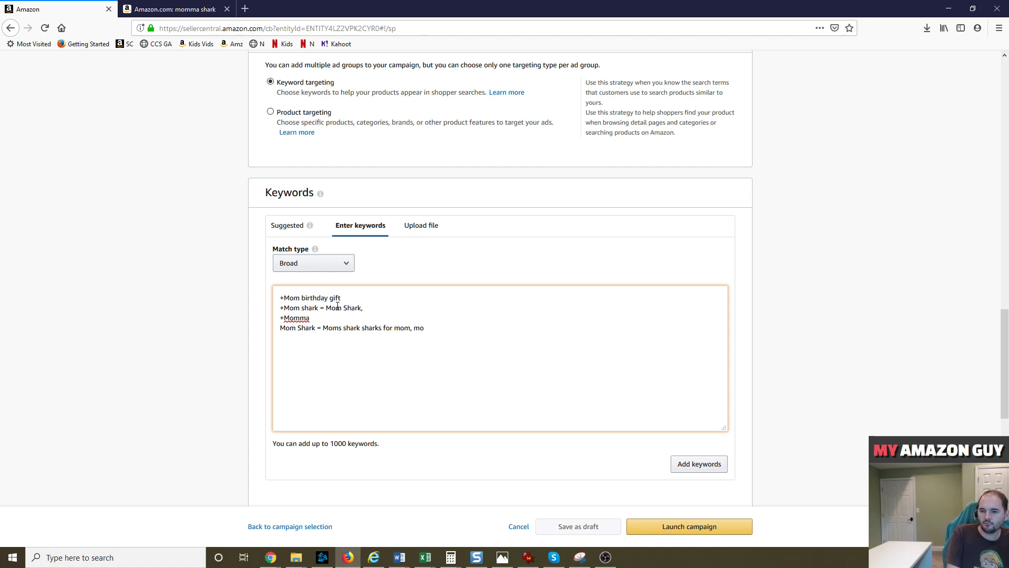
text( Mom Sharks, M)
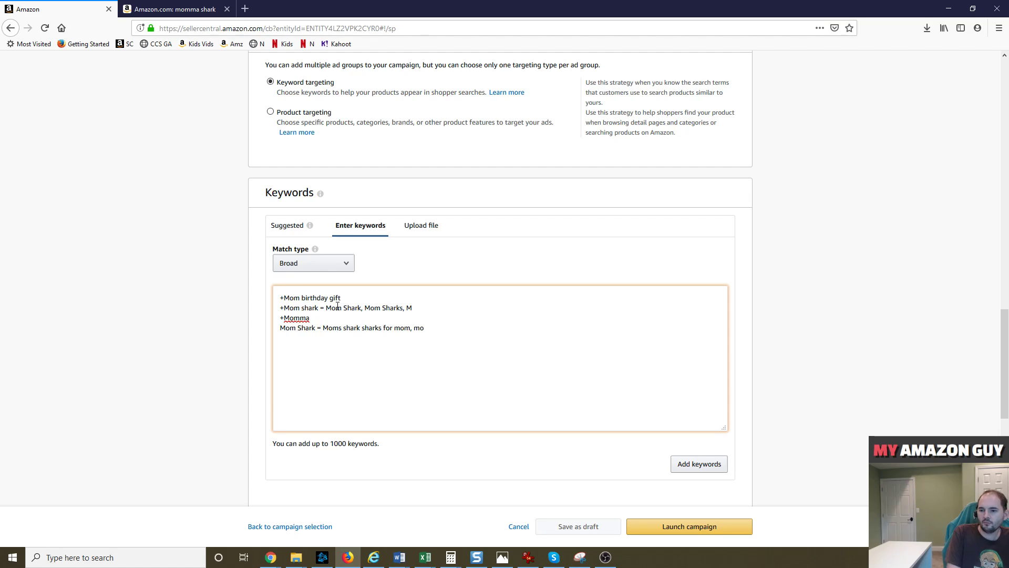
text(om wine glass gifts for shark)
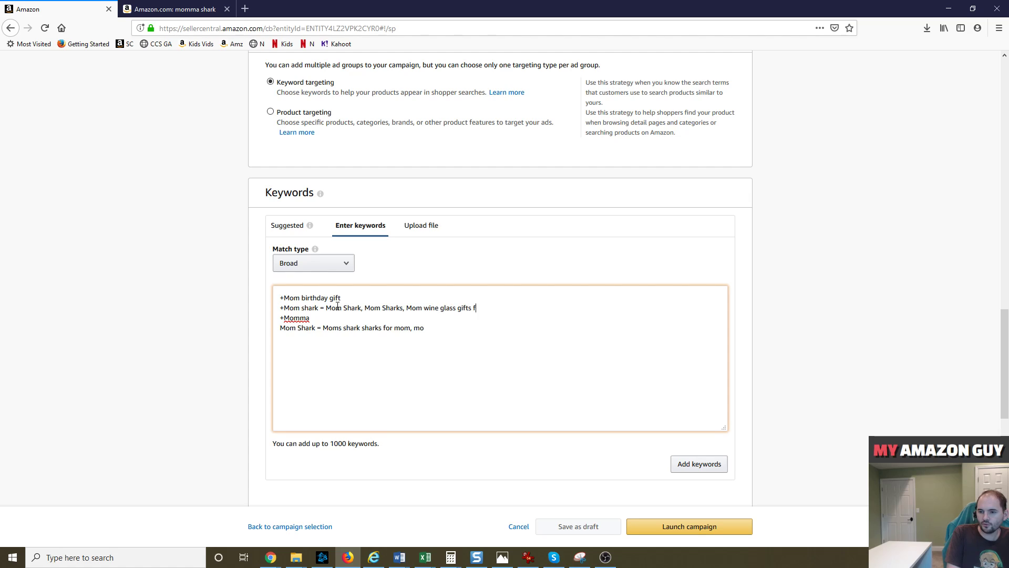
key(BackSpace)
key(BackSpace)
key(BackSpace)
key(BackSpace)
key(BackSpace)
key(BackSpace)
key(BackSpace)
key(BackSpace)
key(BackSpace)
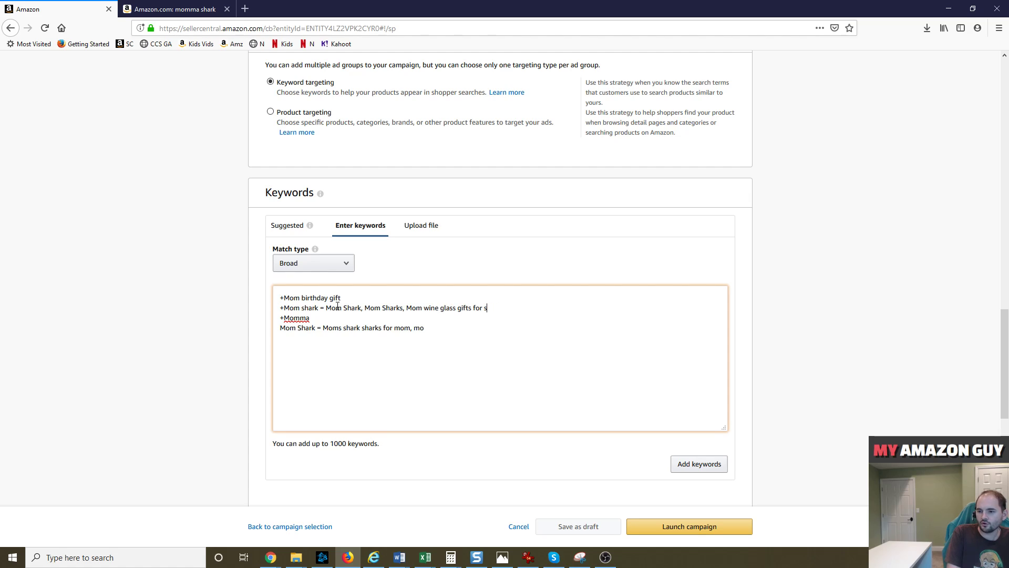
text(with shark)
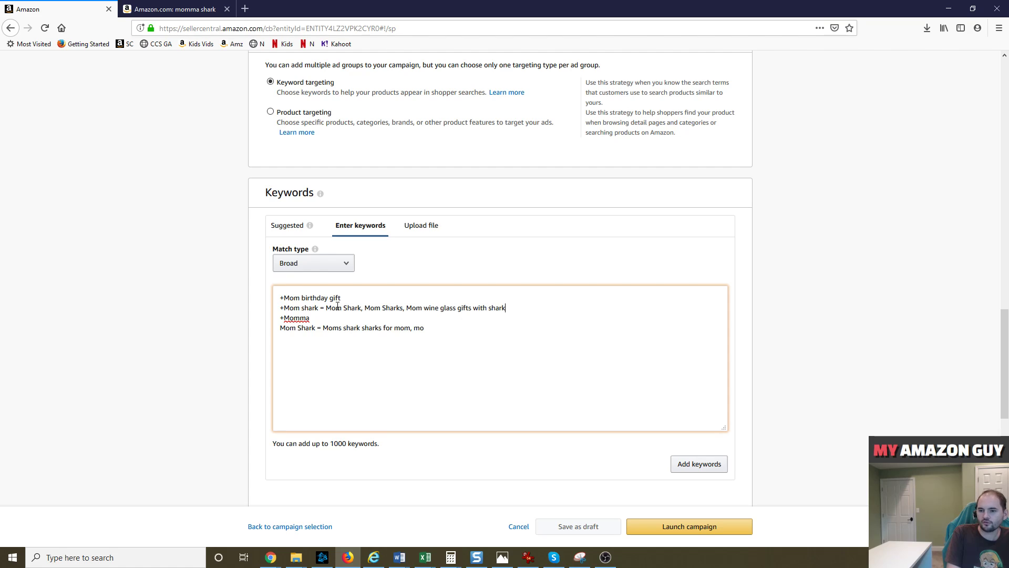
text(,)
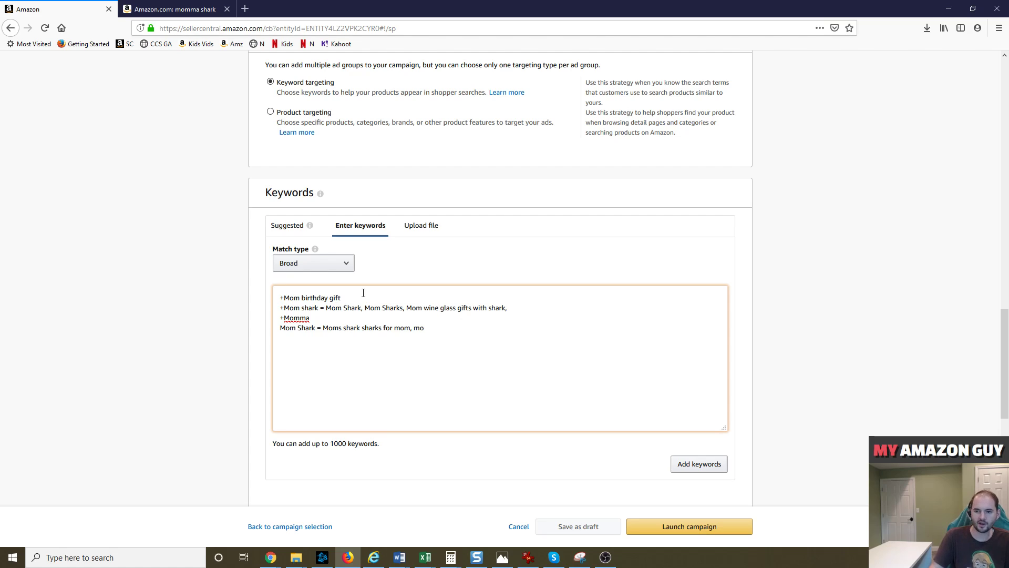
Clear all entries from the keyword list, leaving the match type on Broad
click(338, 267)
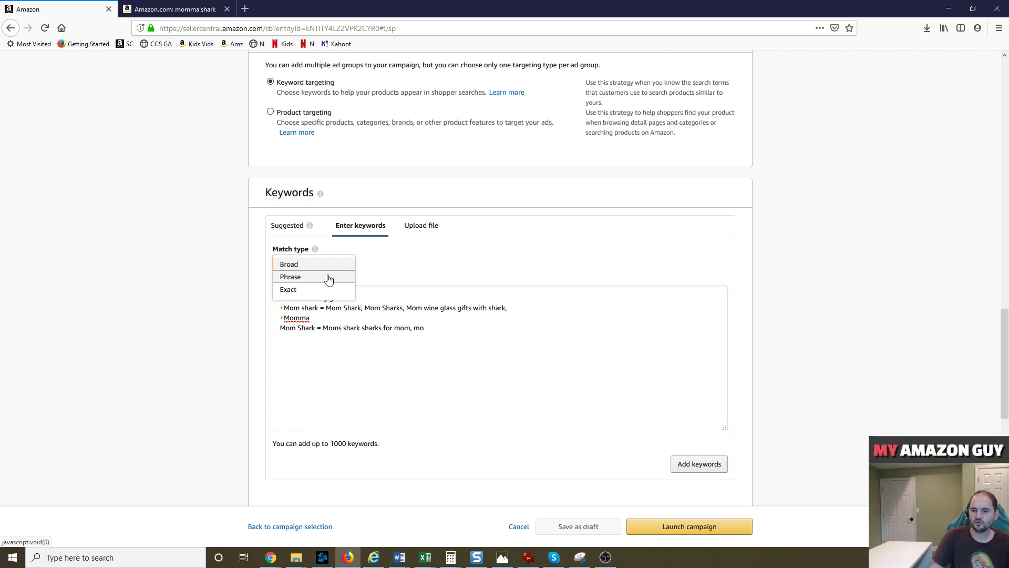
click(392, 262)
click(508, 314)
key(ctrl+a)
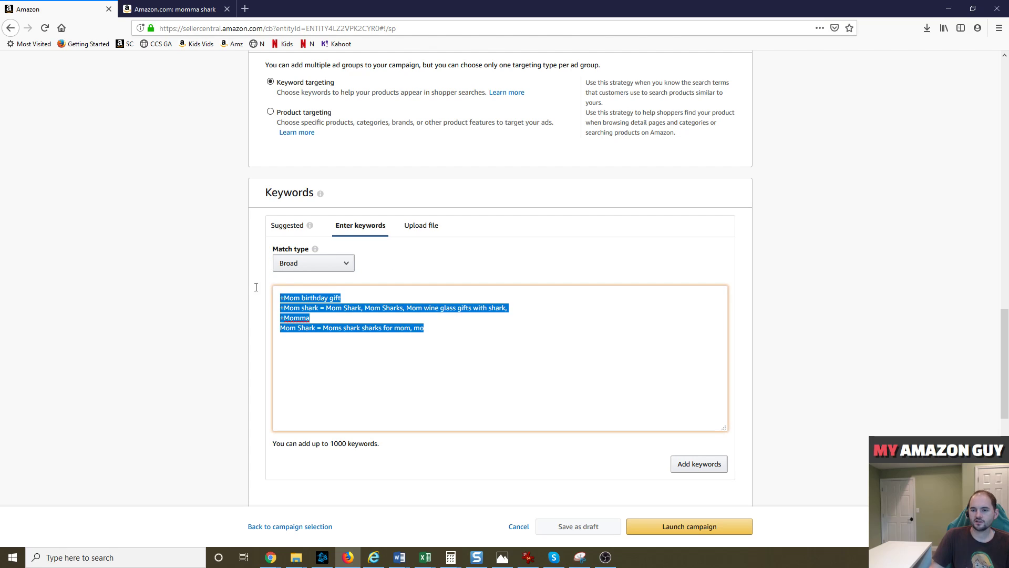
key(BackSpace)
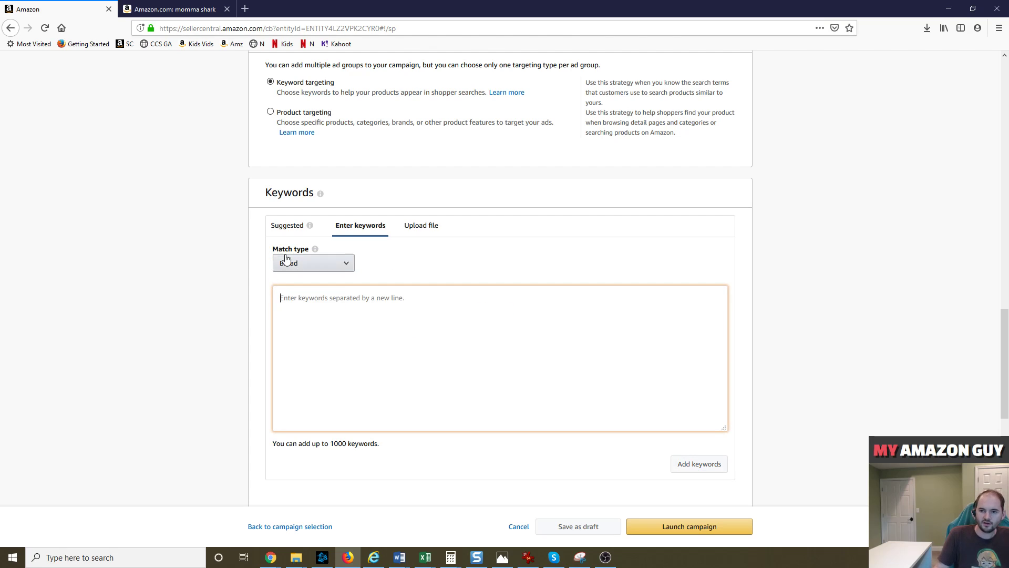
Set the match type to Phrase and enter the example line "Momma Shark = Momma Shark Wine glass," in the keyword list
click(318, 264)
click(297, 275)
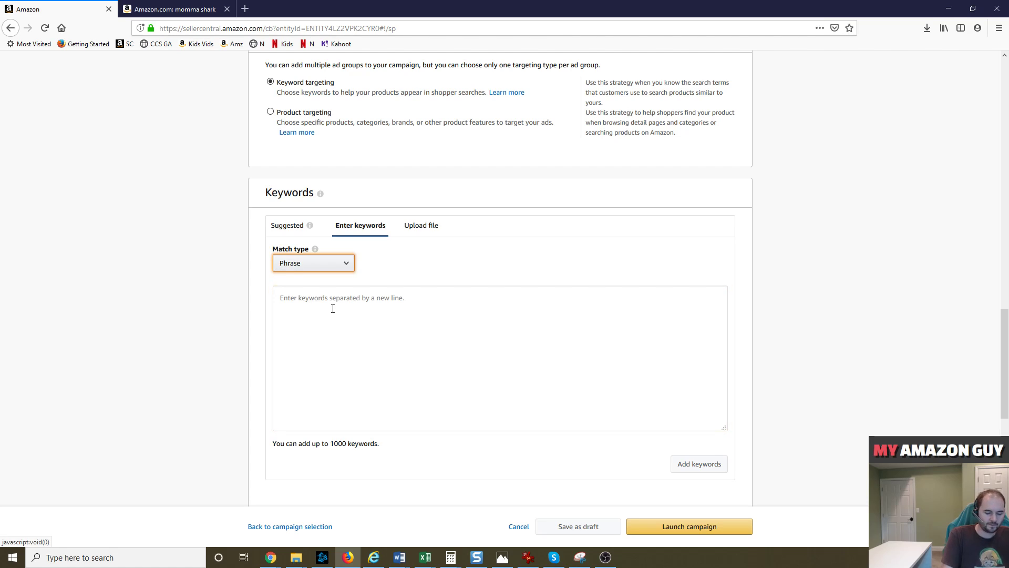
click(333, 308)
text(Momma Shark)
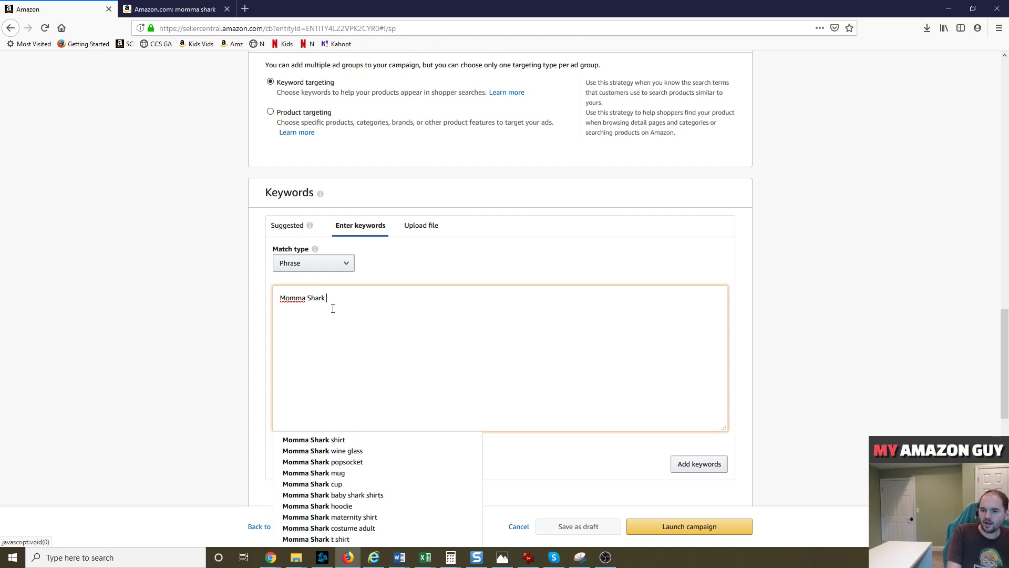
text( -)
key(BackSpace)
text(=)
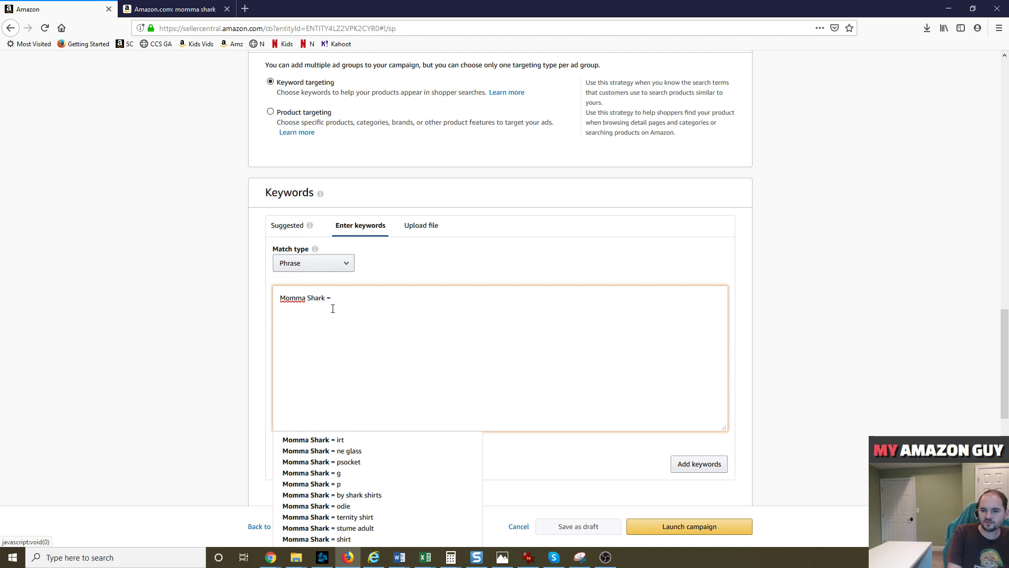
text( Momma Shark )
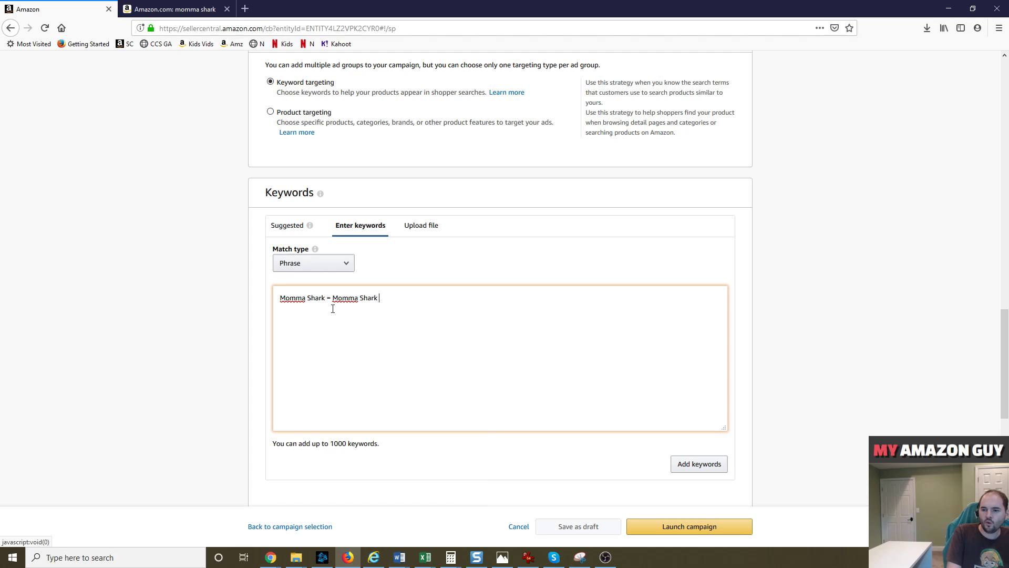
text(Wine glass,)
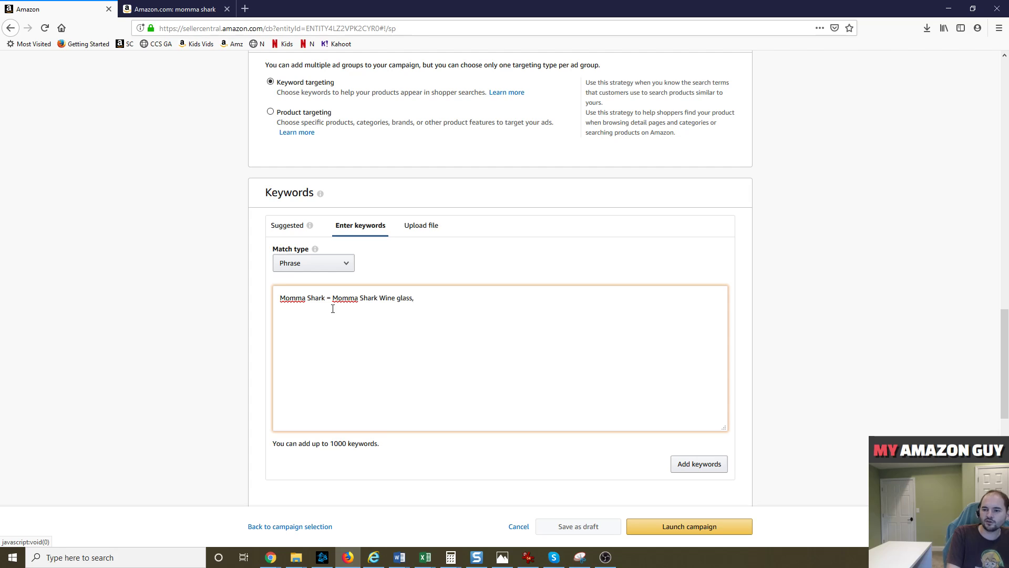
Extend the "Momma Shark" phrase example with the exclusion "NOT Mom Shark"
text(NOT )
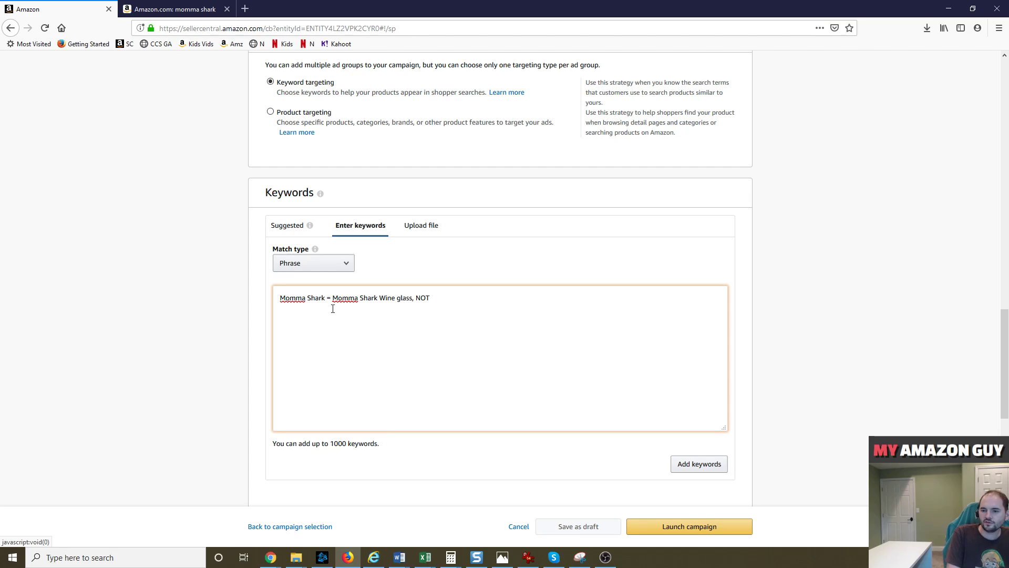
text(Mom Shark)
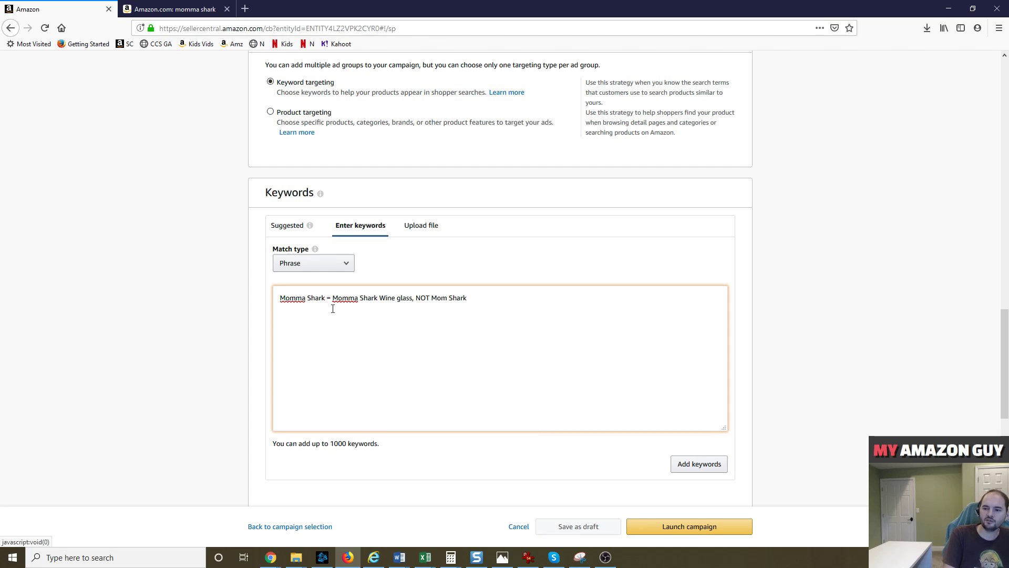
double_click(440, 298)
click(439, 299)
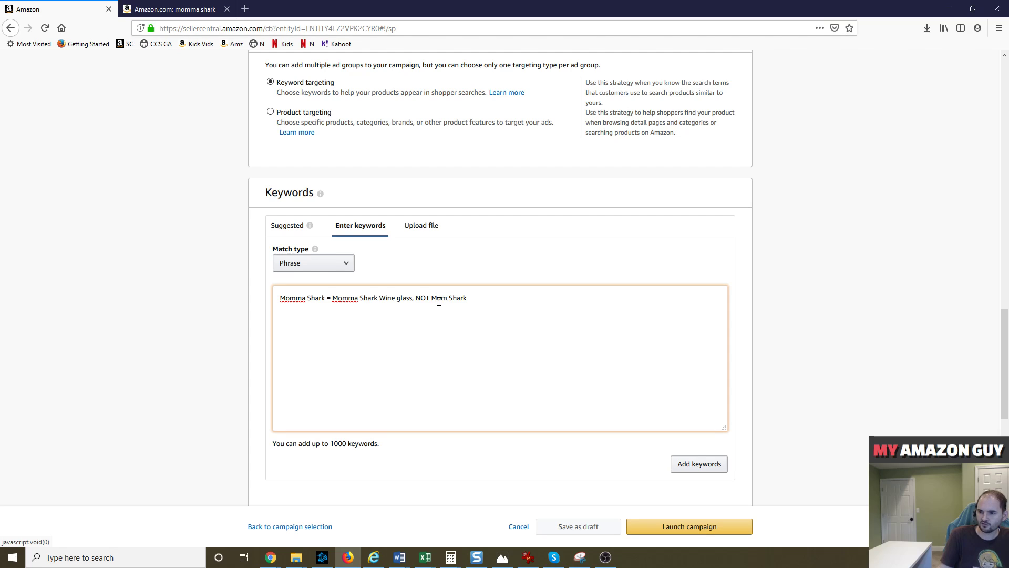
double_click(440, 298)
click(439, 299)
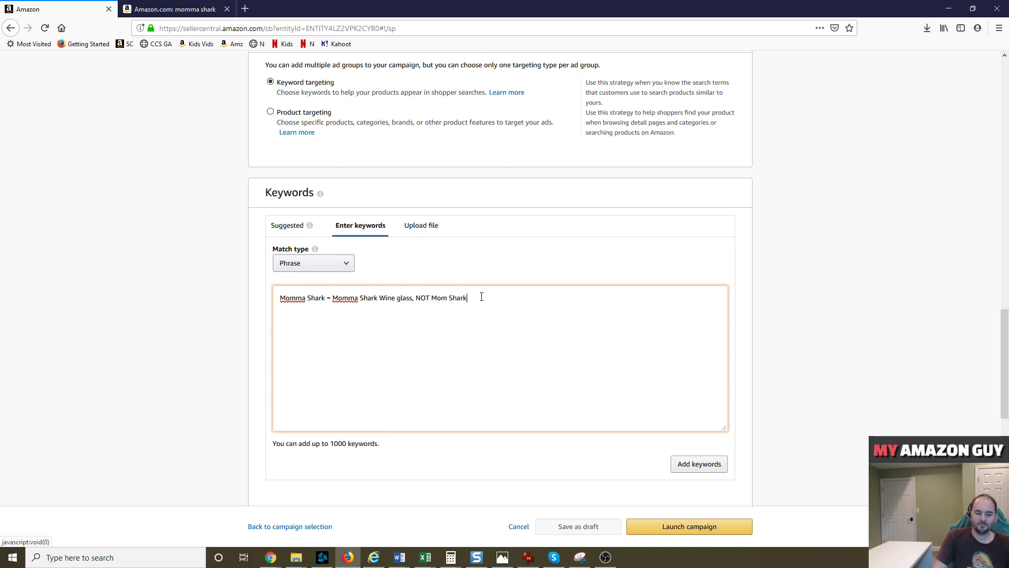
Clear the phrase example from the keyword list and set the match type to Broad
key(ctrl+a)
key(BackSpace)
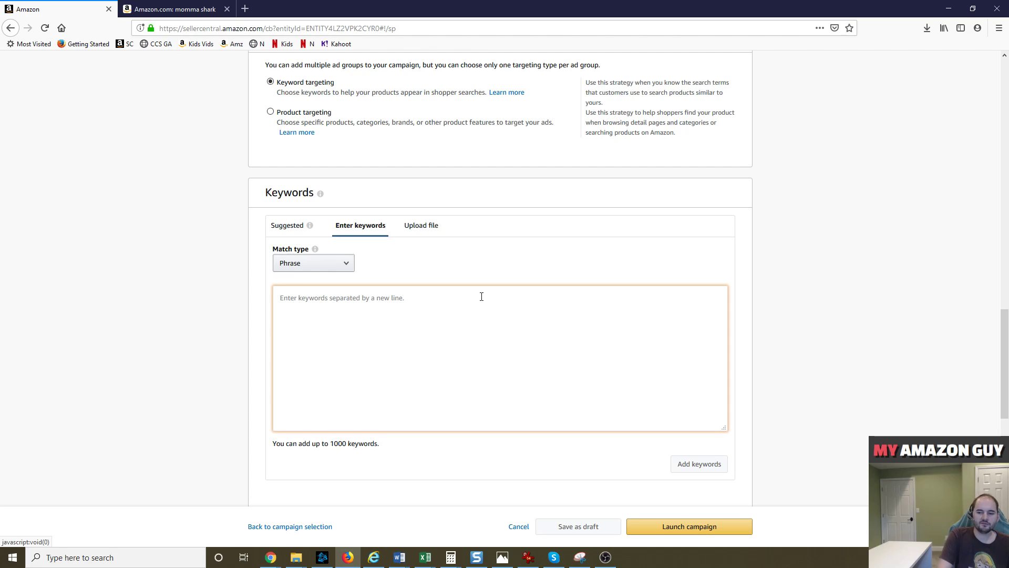
click(331, 262)
click(312, 264)
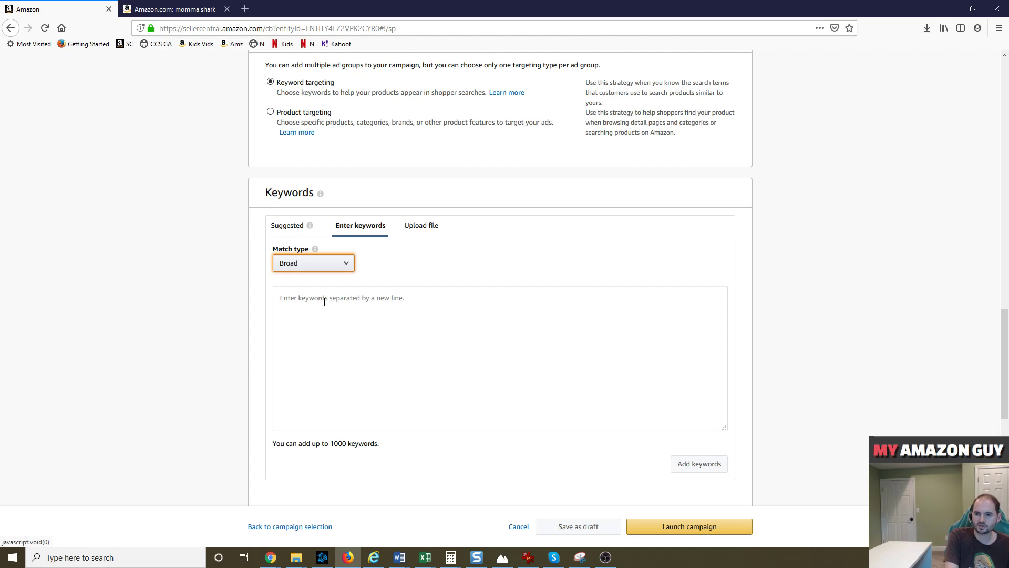
click(324, 302)
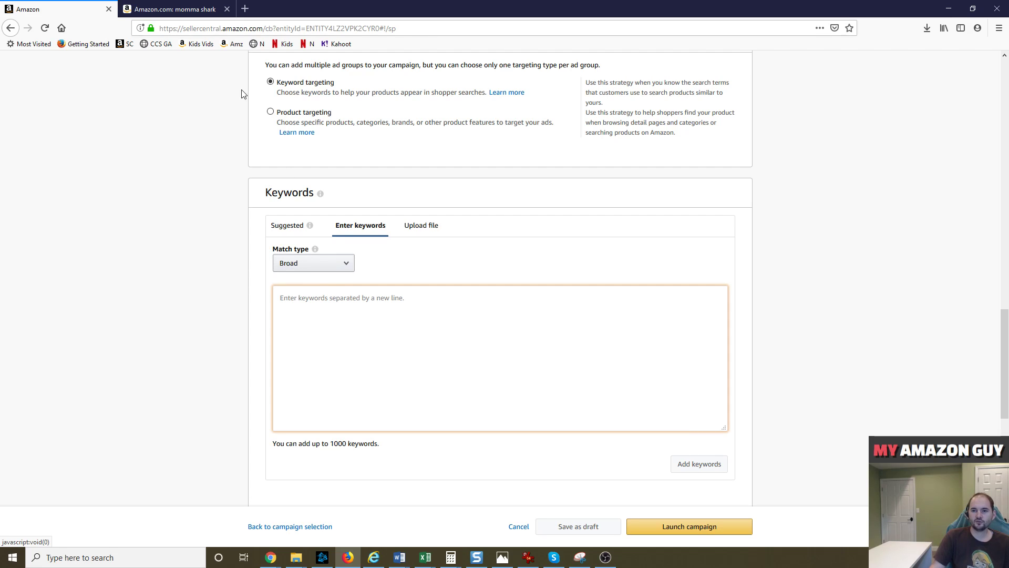
Open the website myamazonguy.com in a new browser tab
click(246, 8)
text(myamazonguy.)
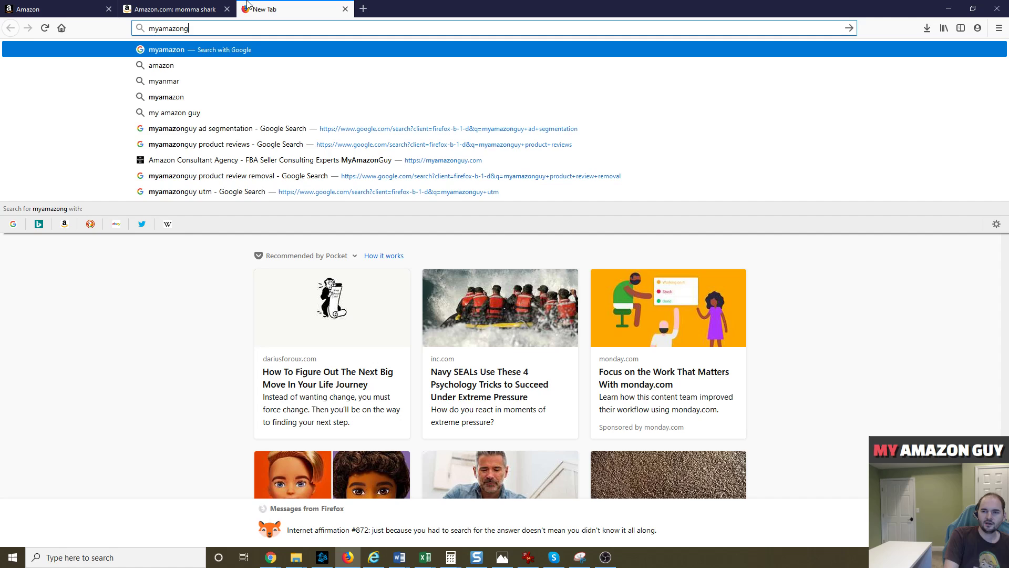
text(com)
key(Return)
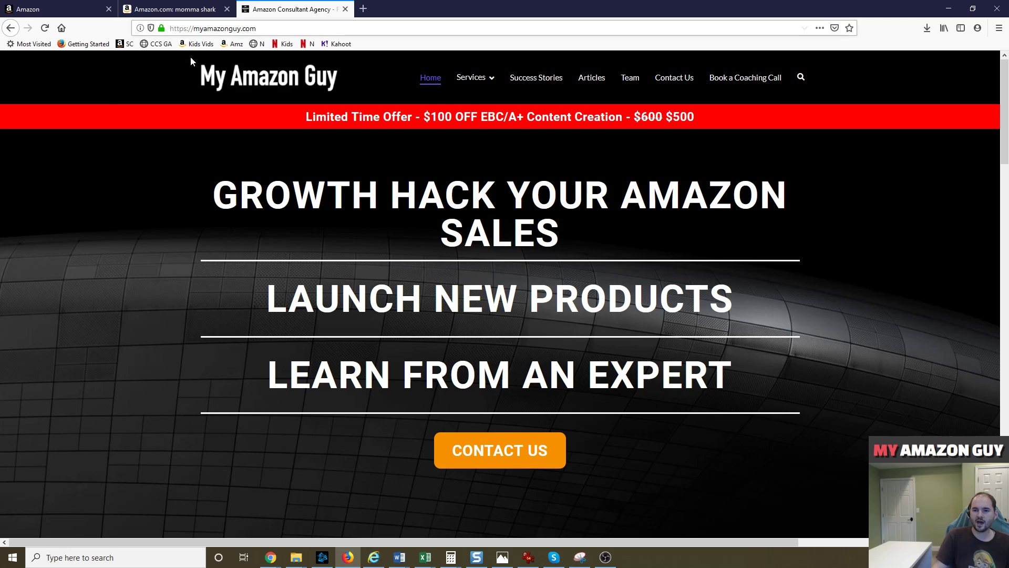
key(alt+Tab)
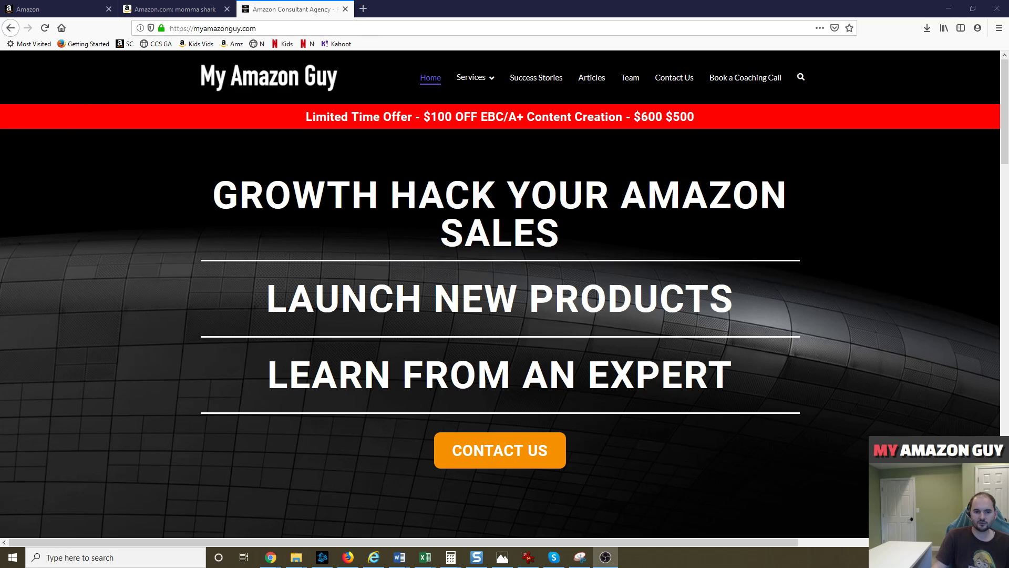